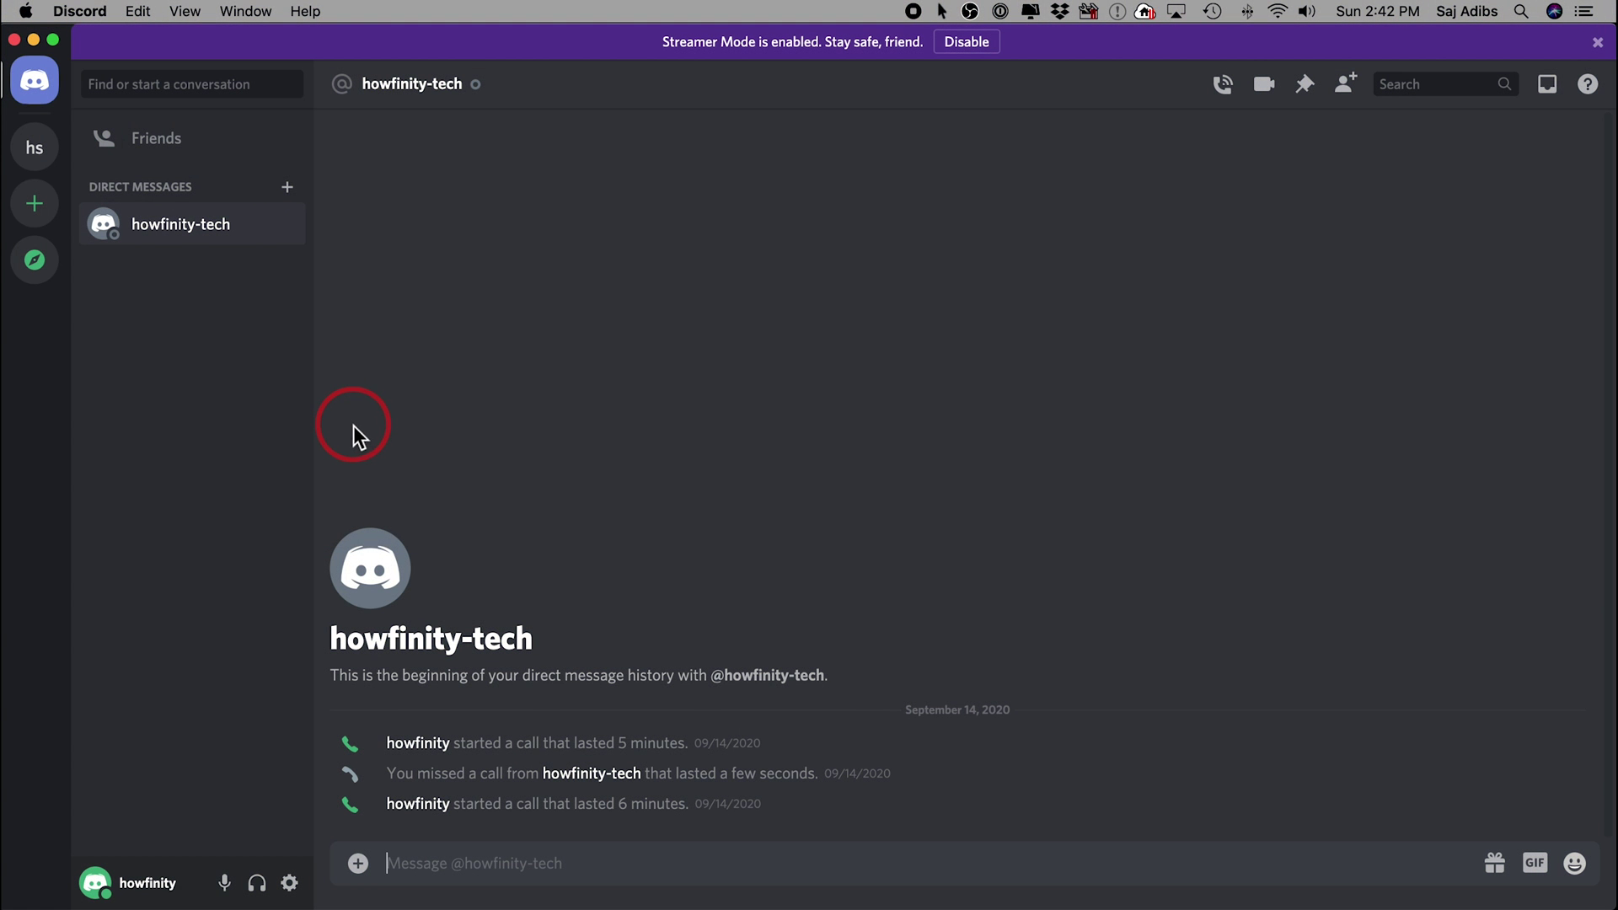
Step: Open the Join a Server dialog from the add-server menu to view the invite link field
click(33, 213)
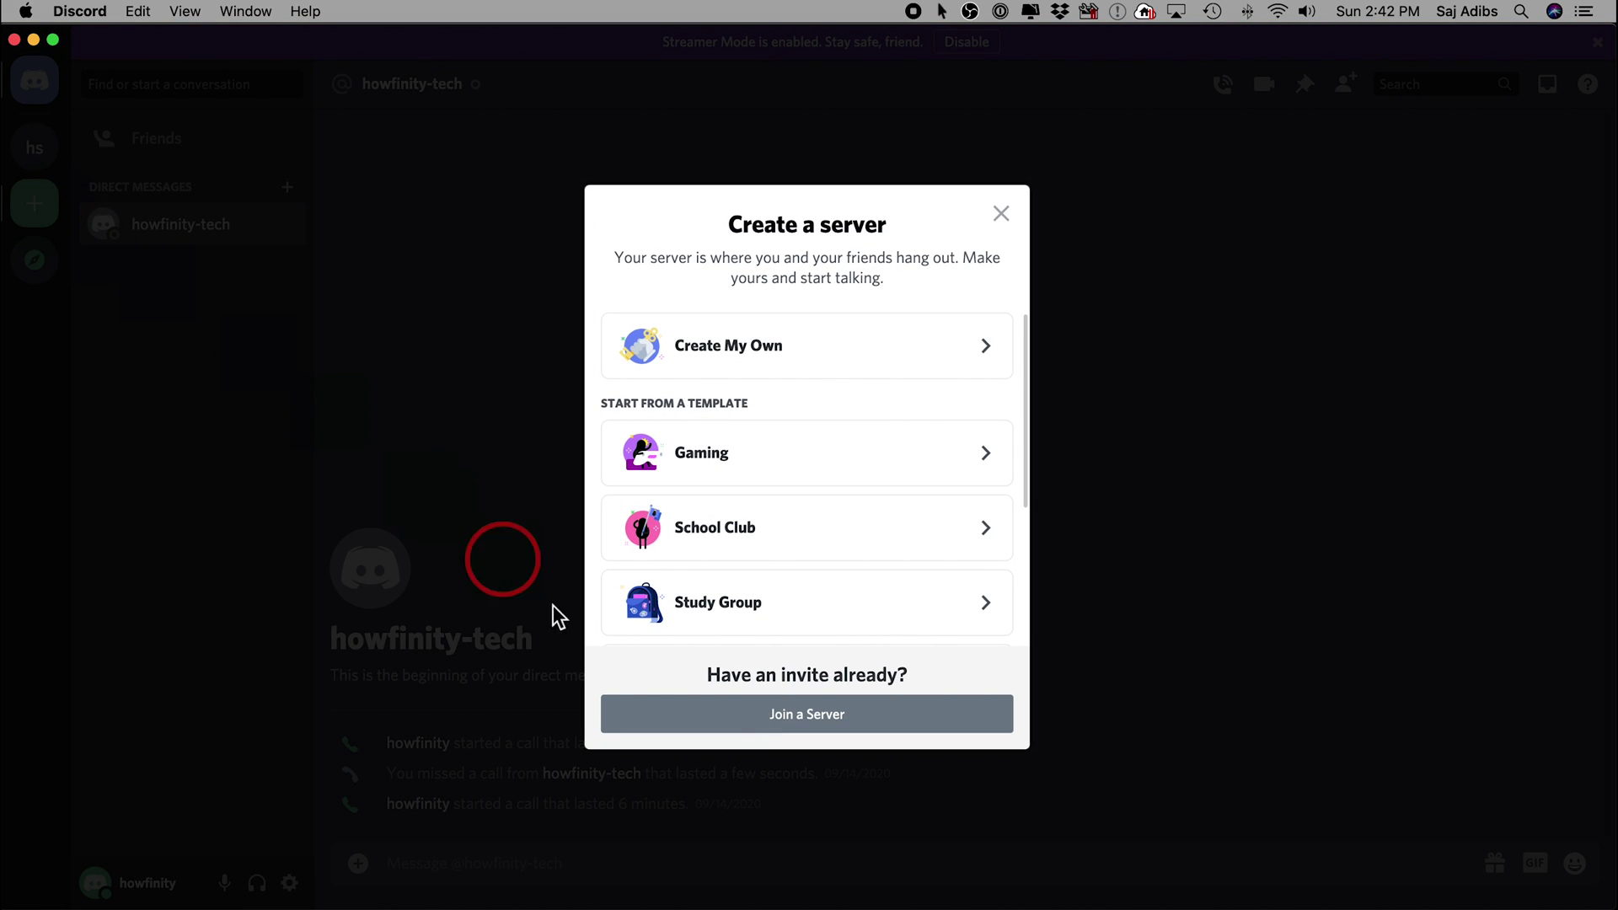
click(815, 731)
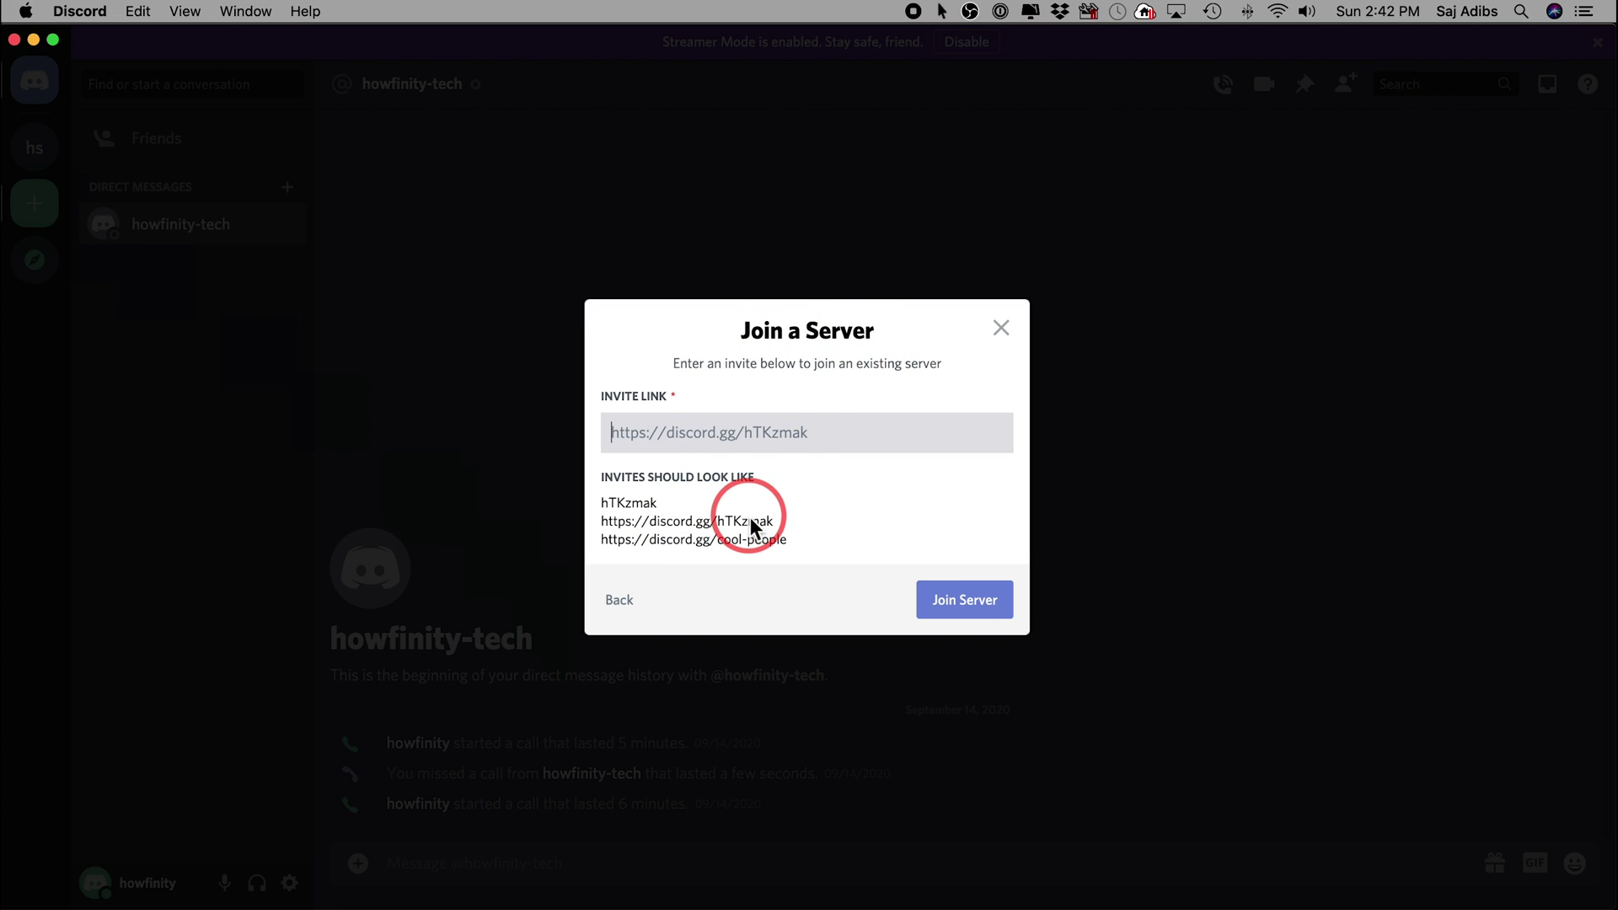
Step: Close the join dialog and open Invite People for the hs server
click(1001, 330)
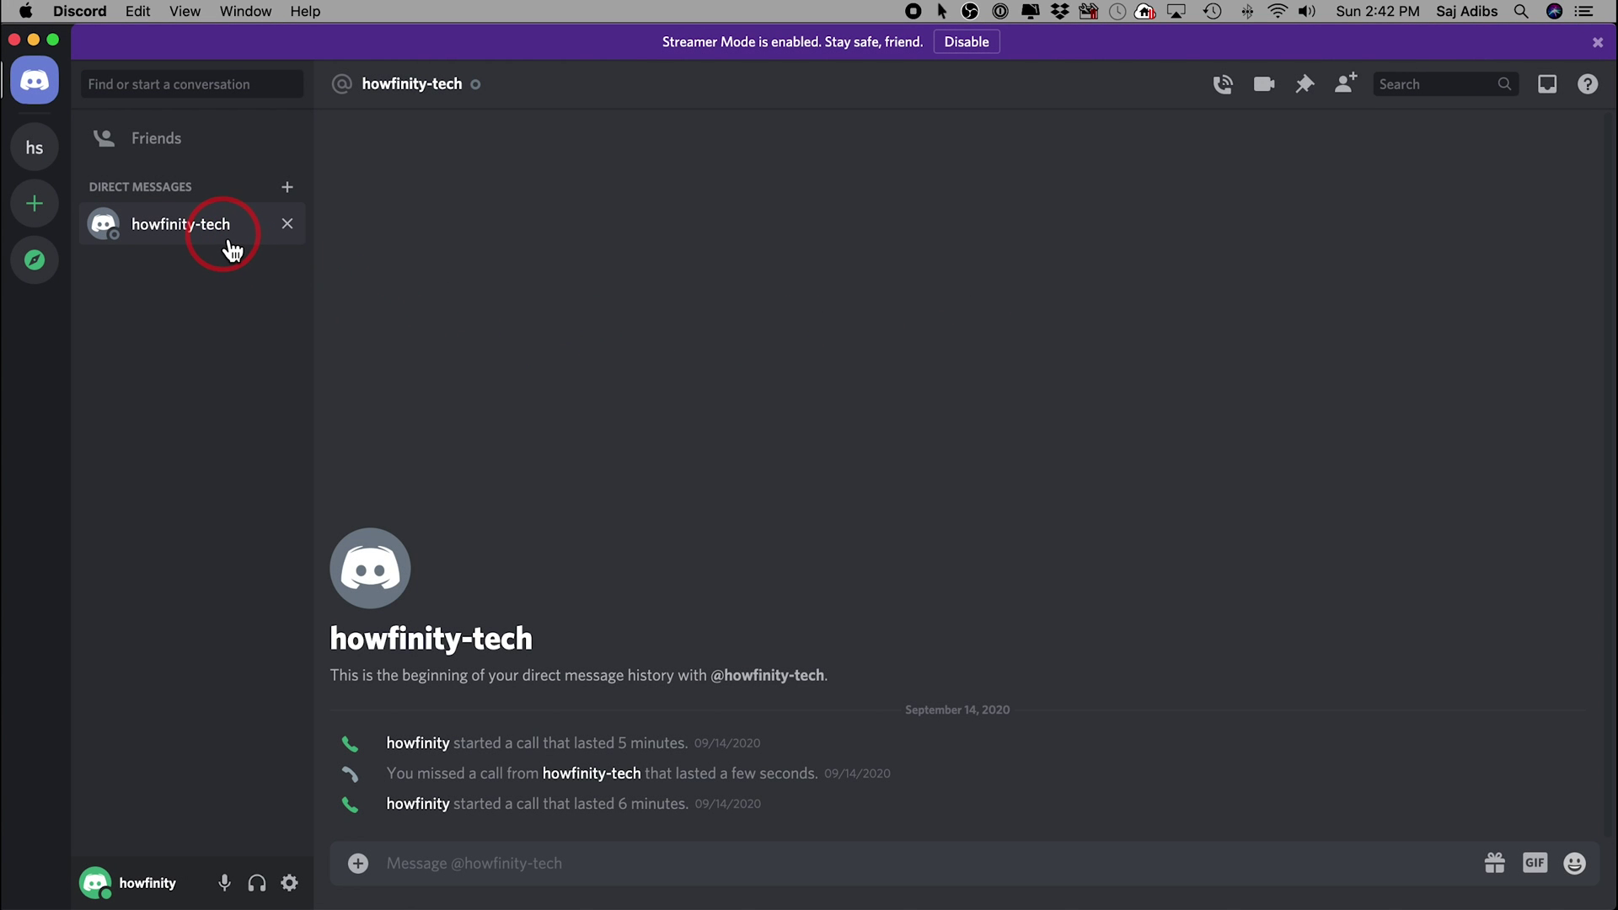
click(34, 146)
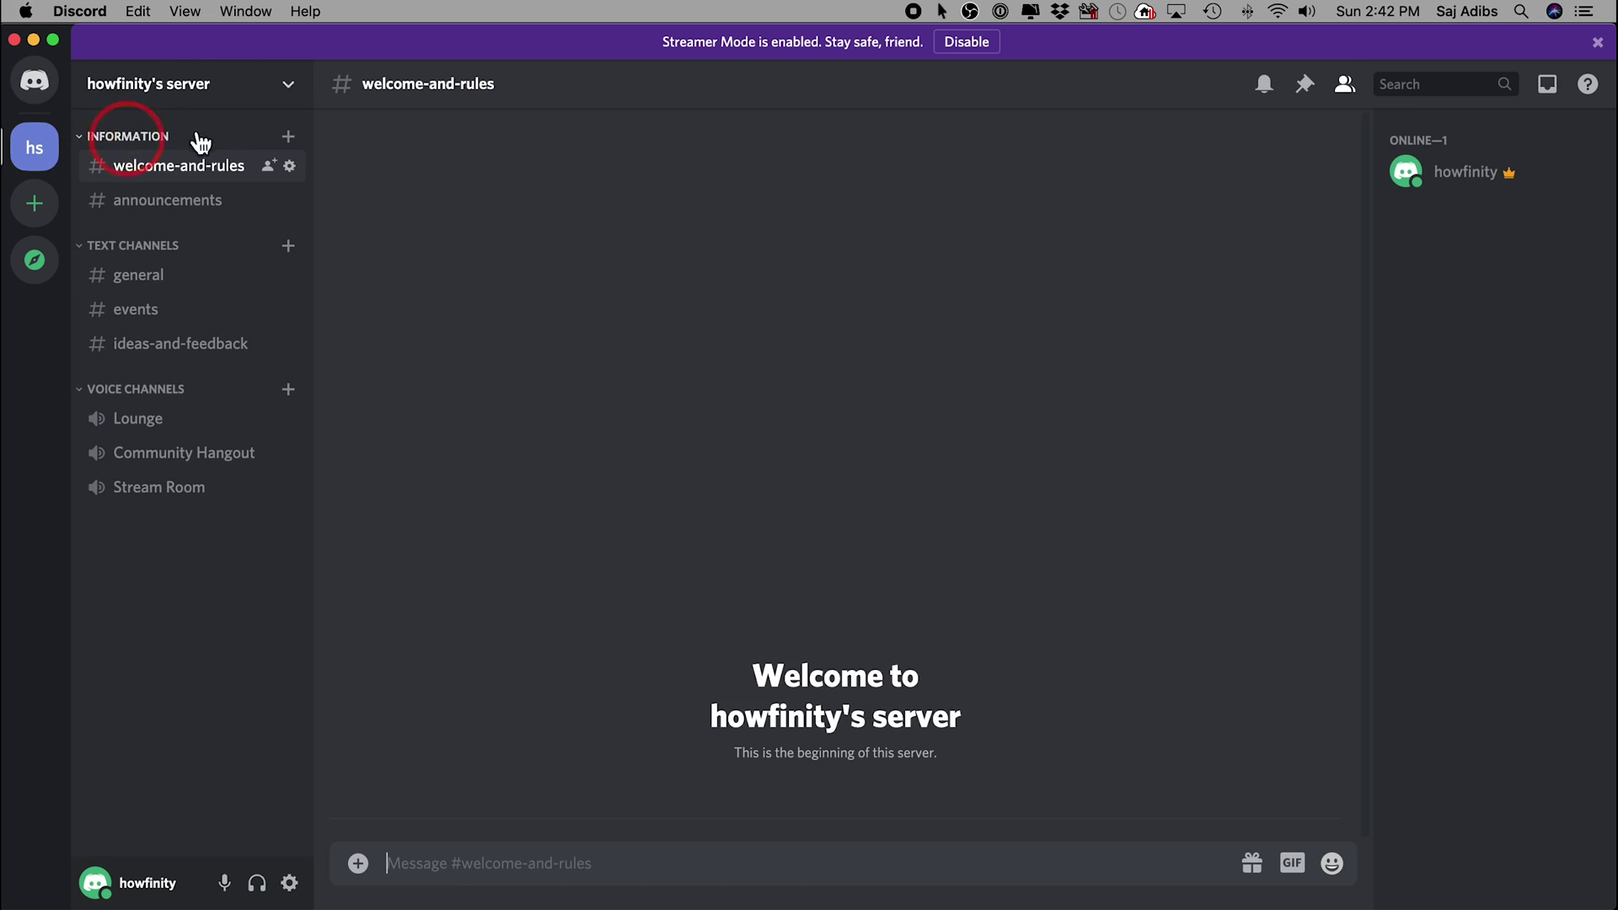
click(289, 84)
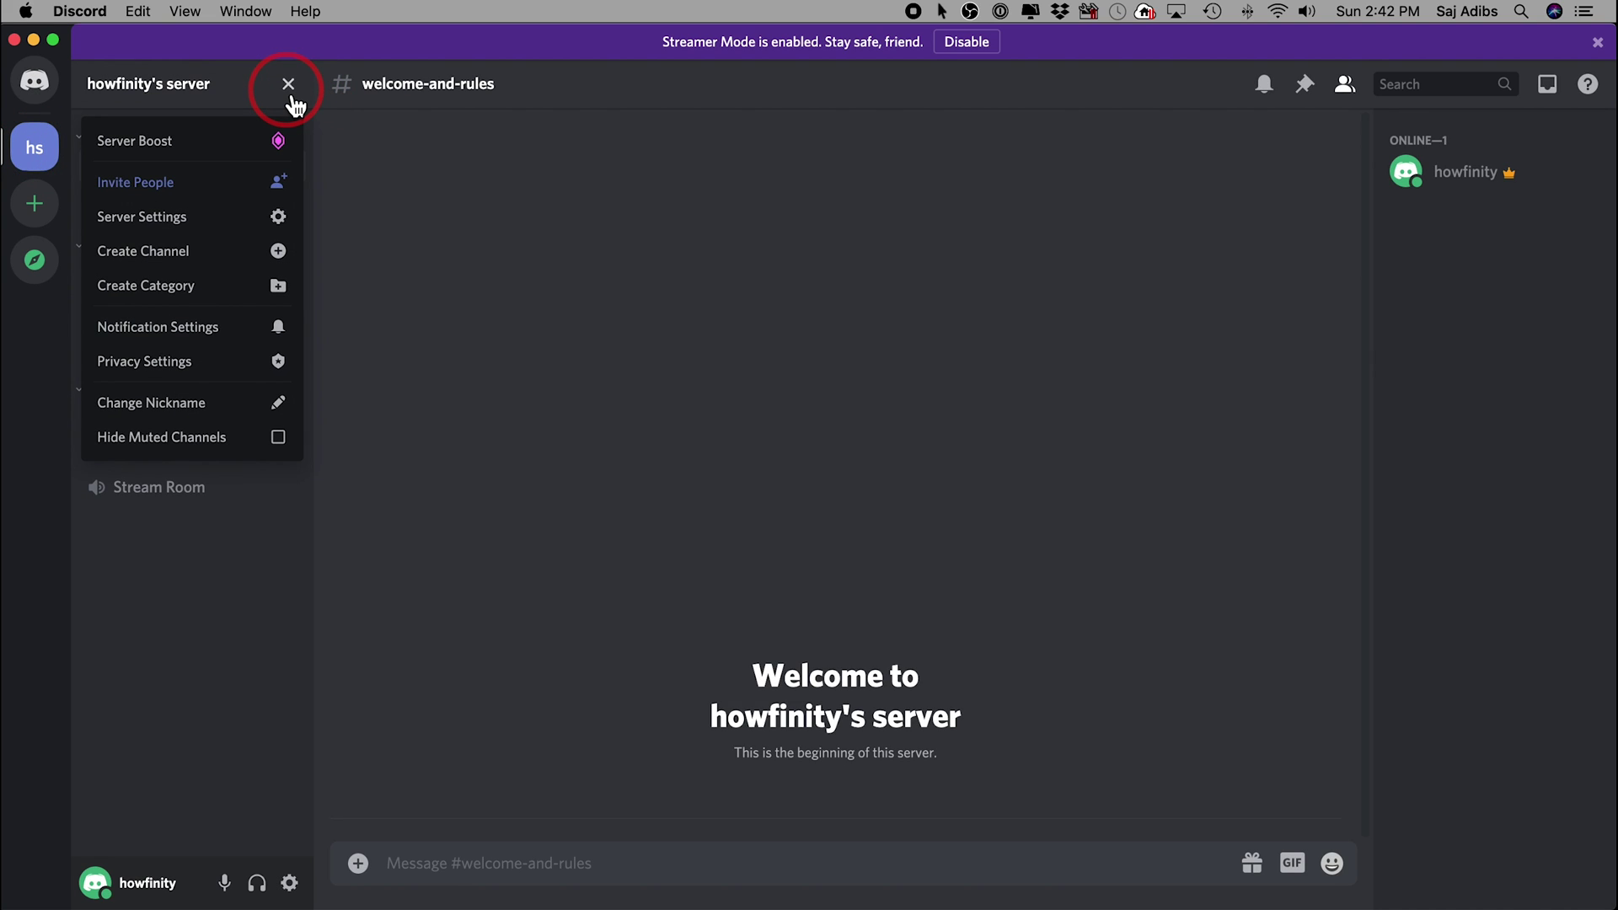
click(136, 183)
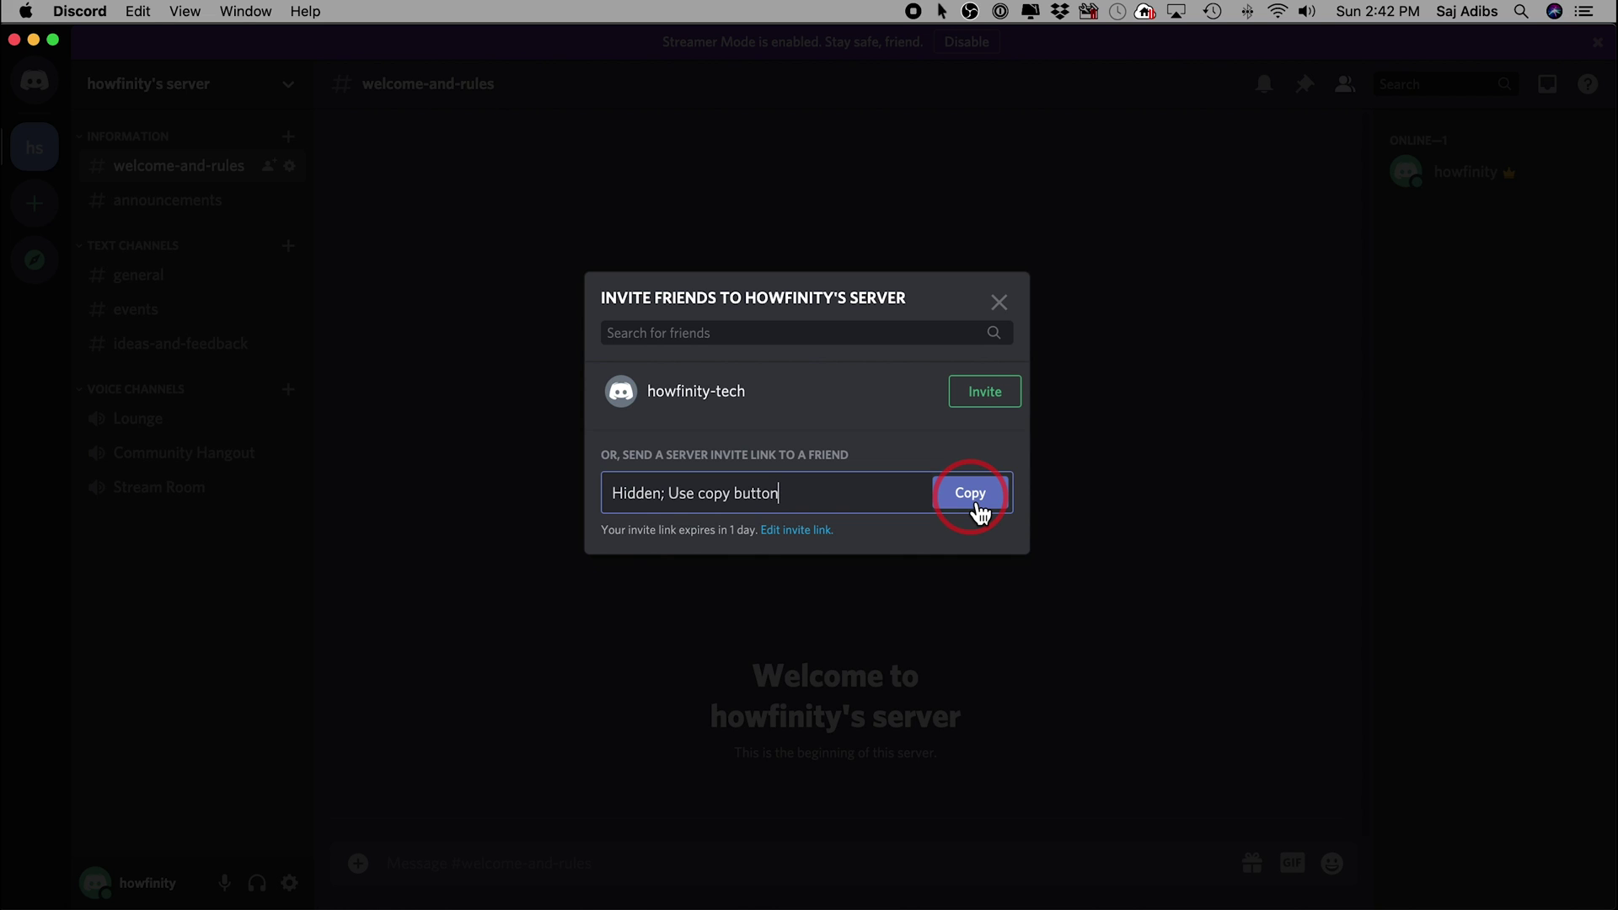
Step: Close the invite dialog and search public servers for 'call of duty'
click(999, 303)
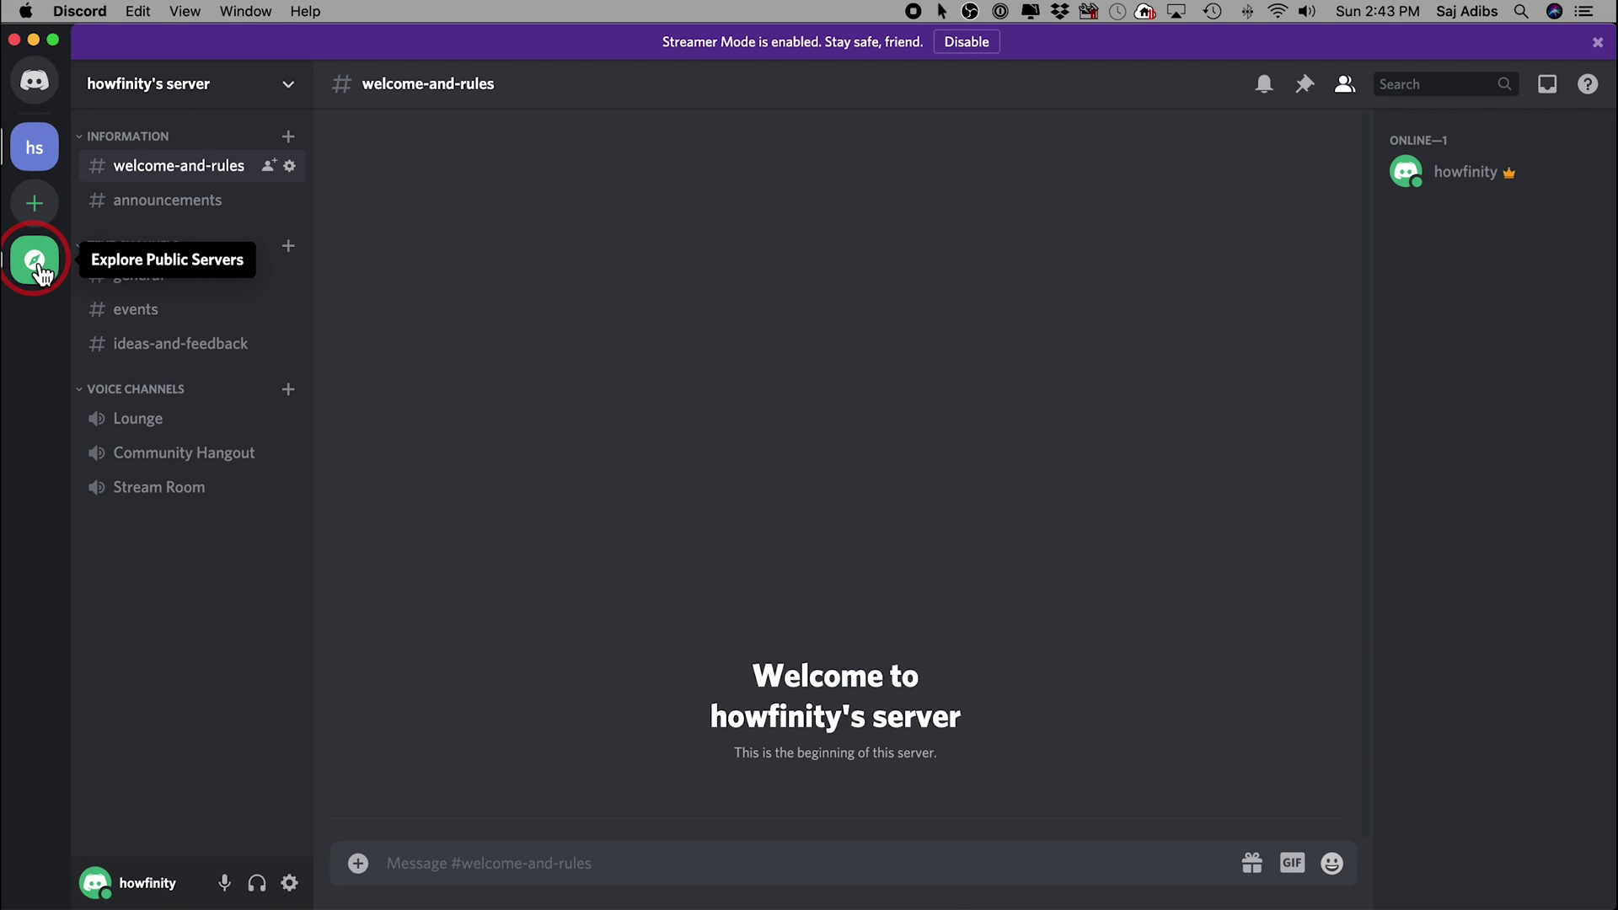
click(39, 274)
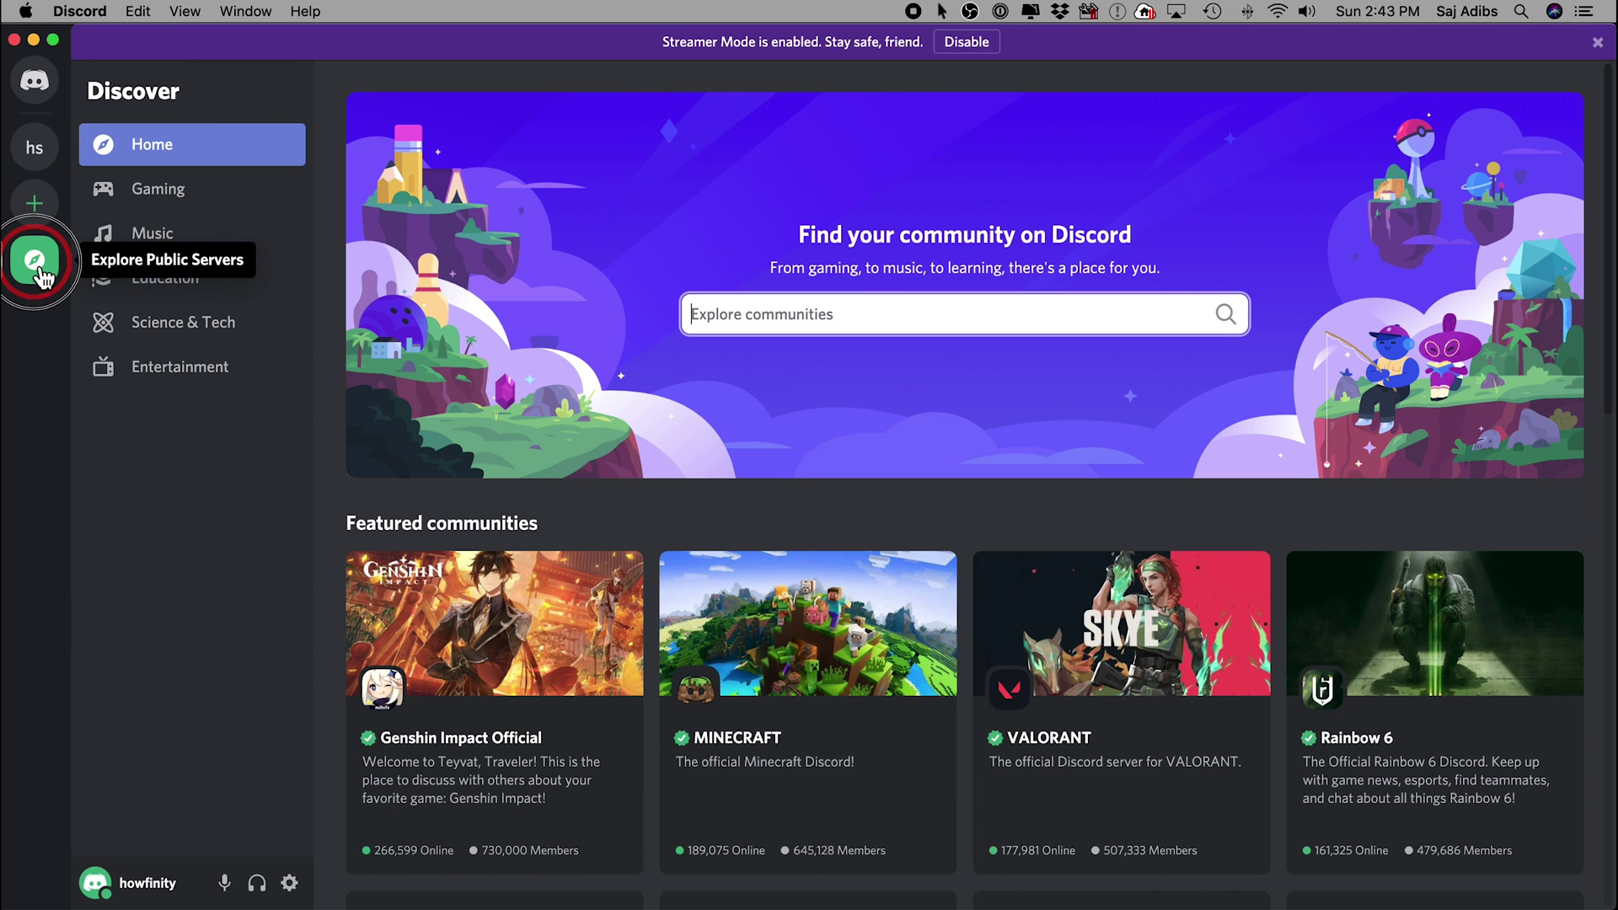
click(809, 326)
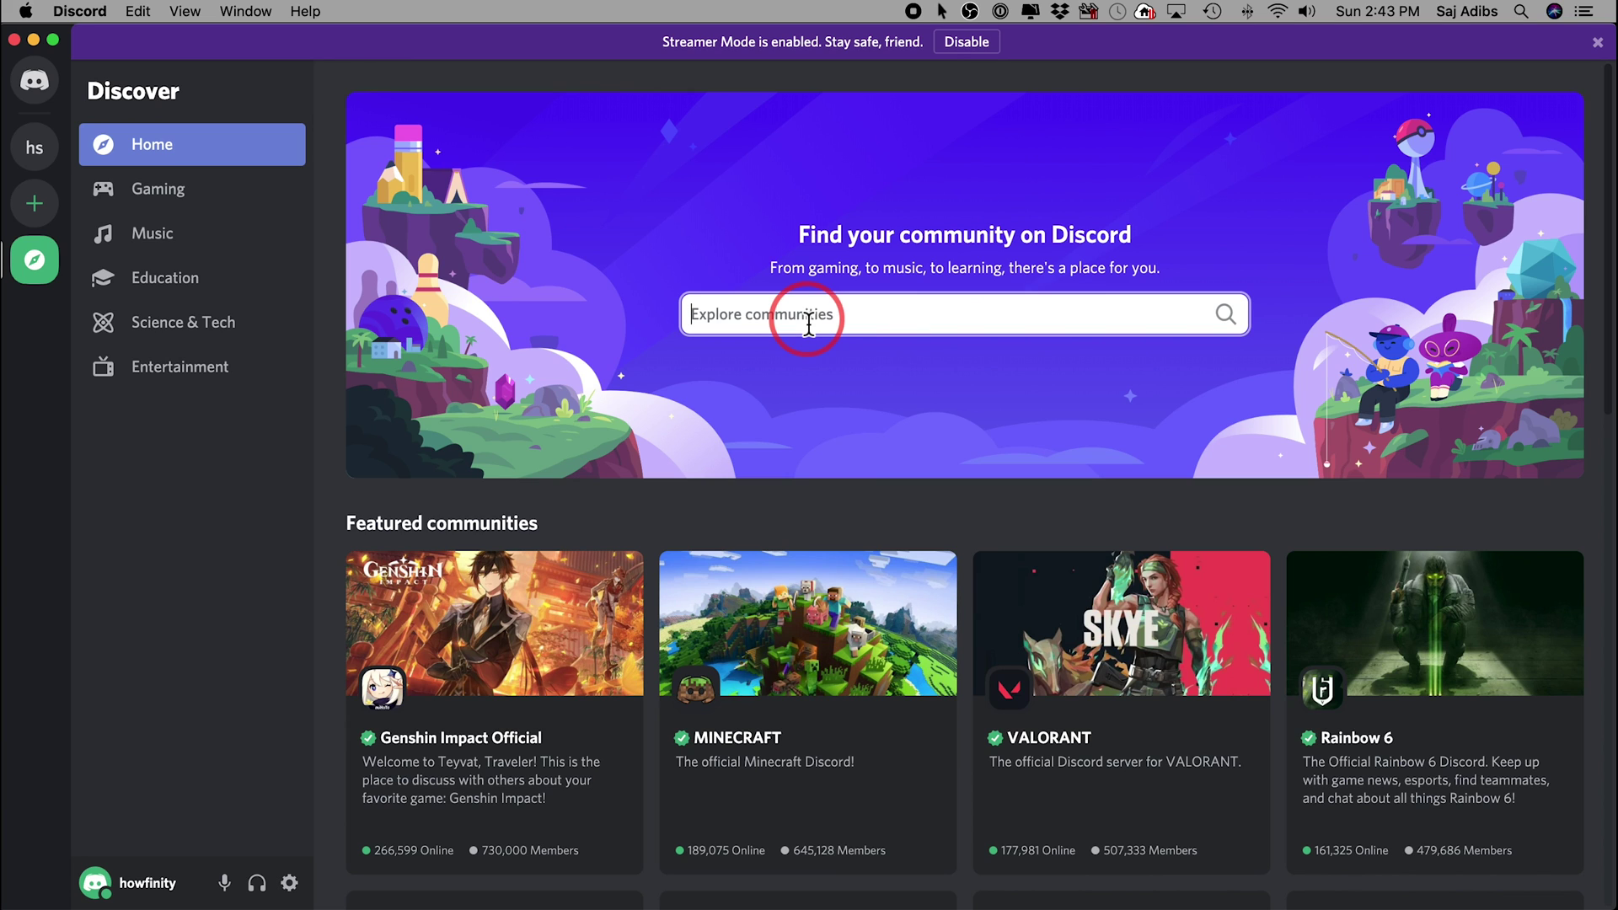
text(call of duty)
key(Return)
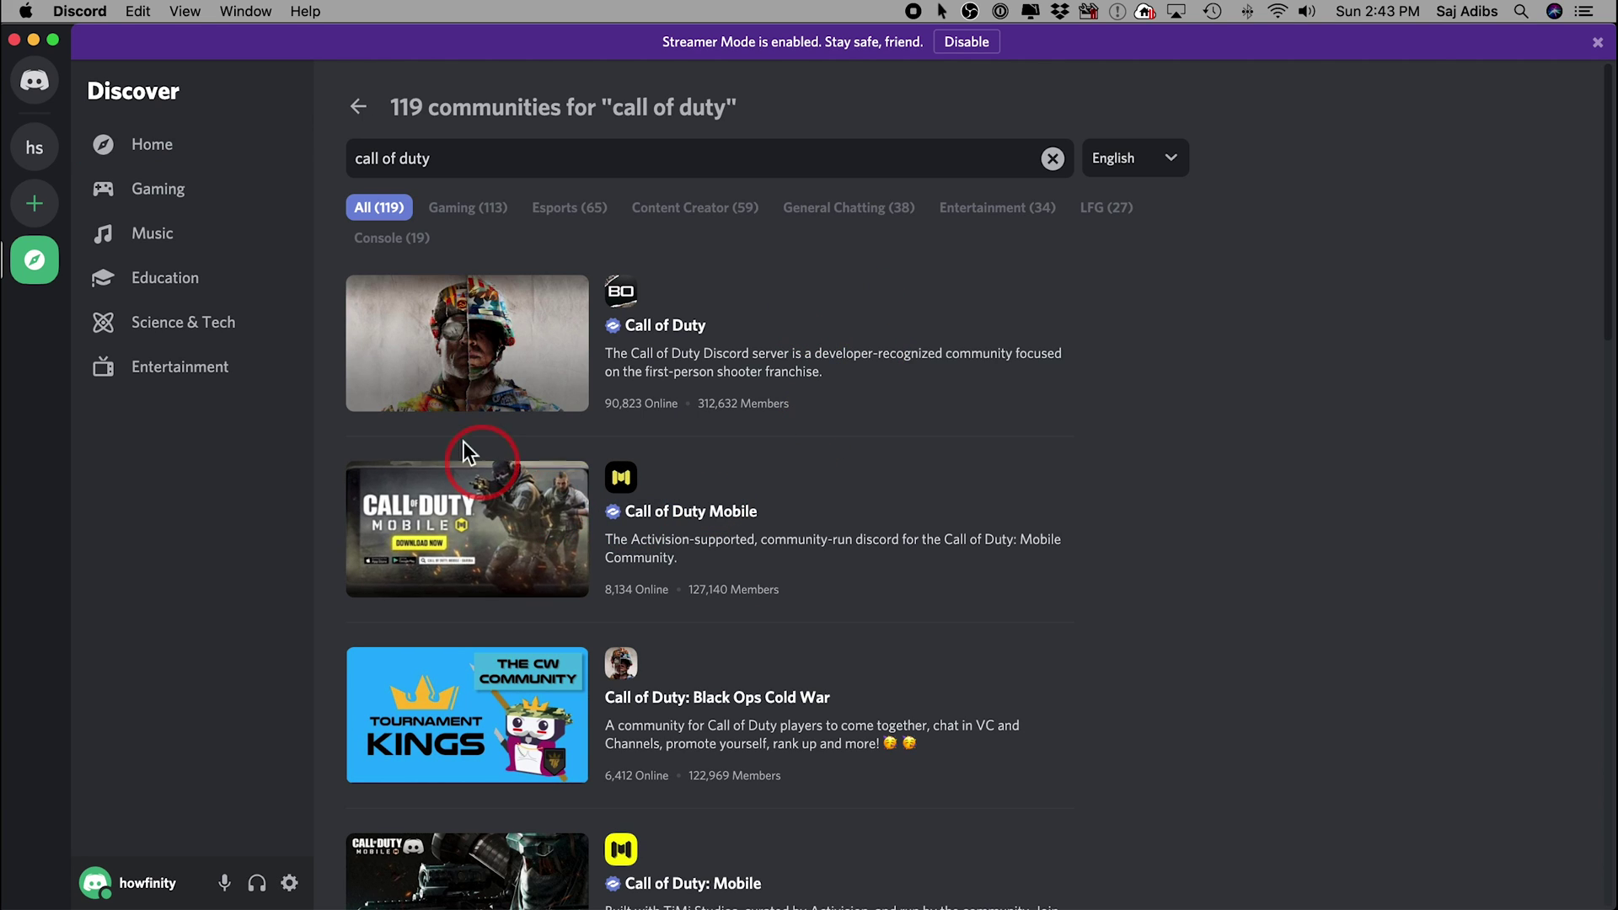
Step: Preview and join the official Call of Duty server, then return to the search results
click(529, 336)
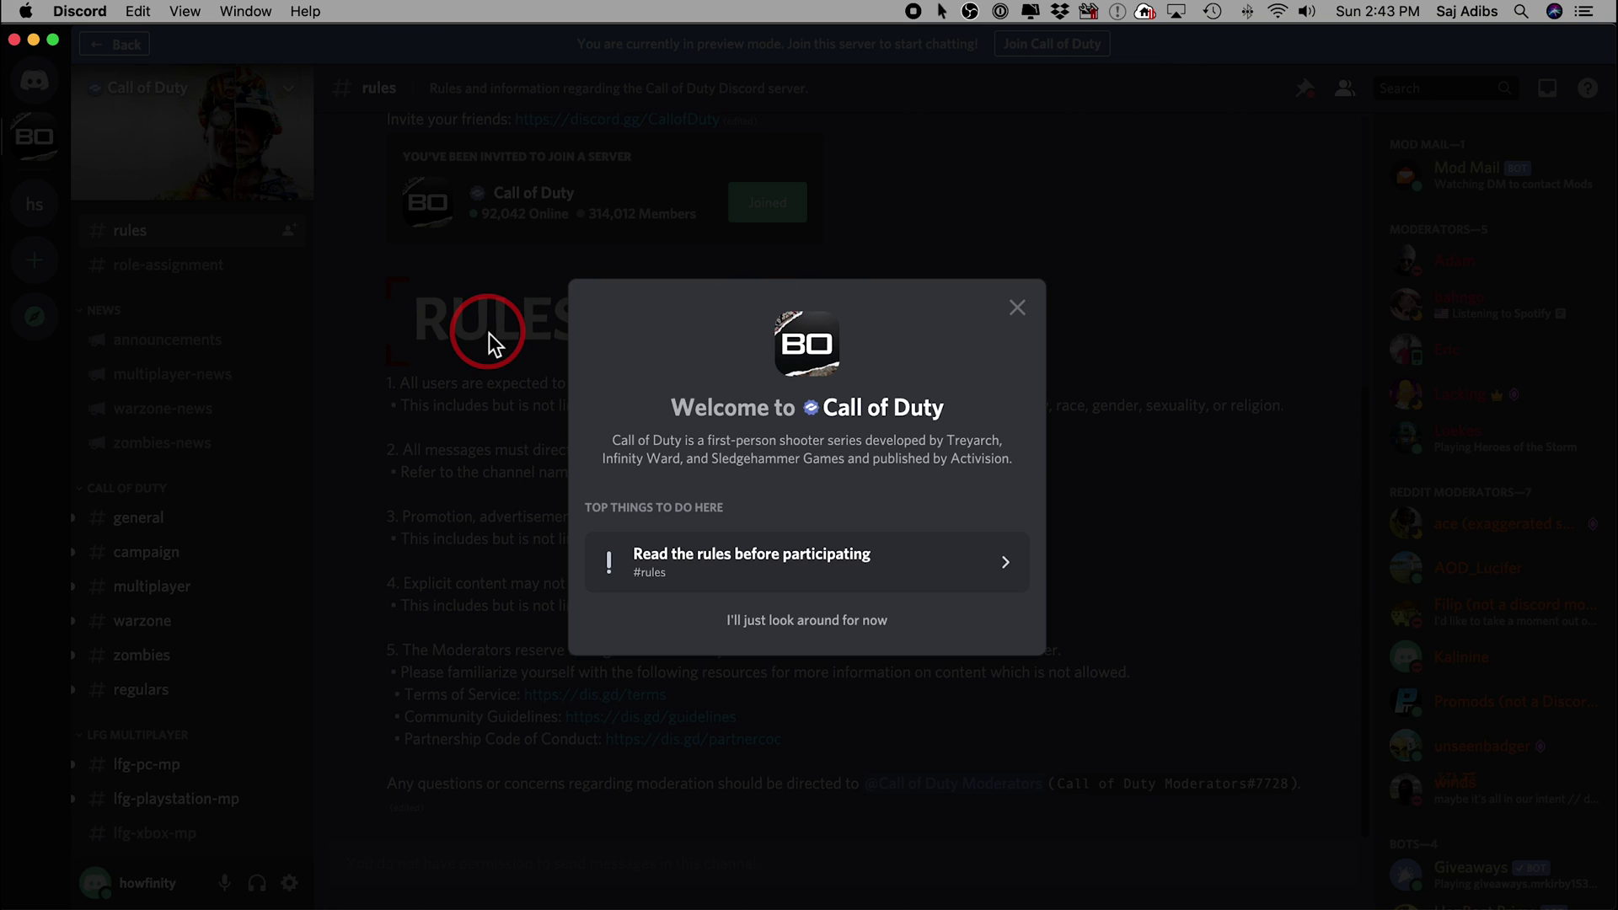
click(1018, 310)
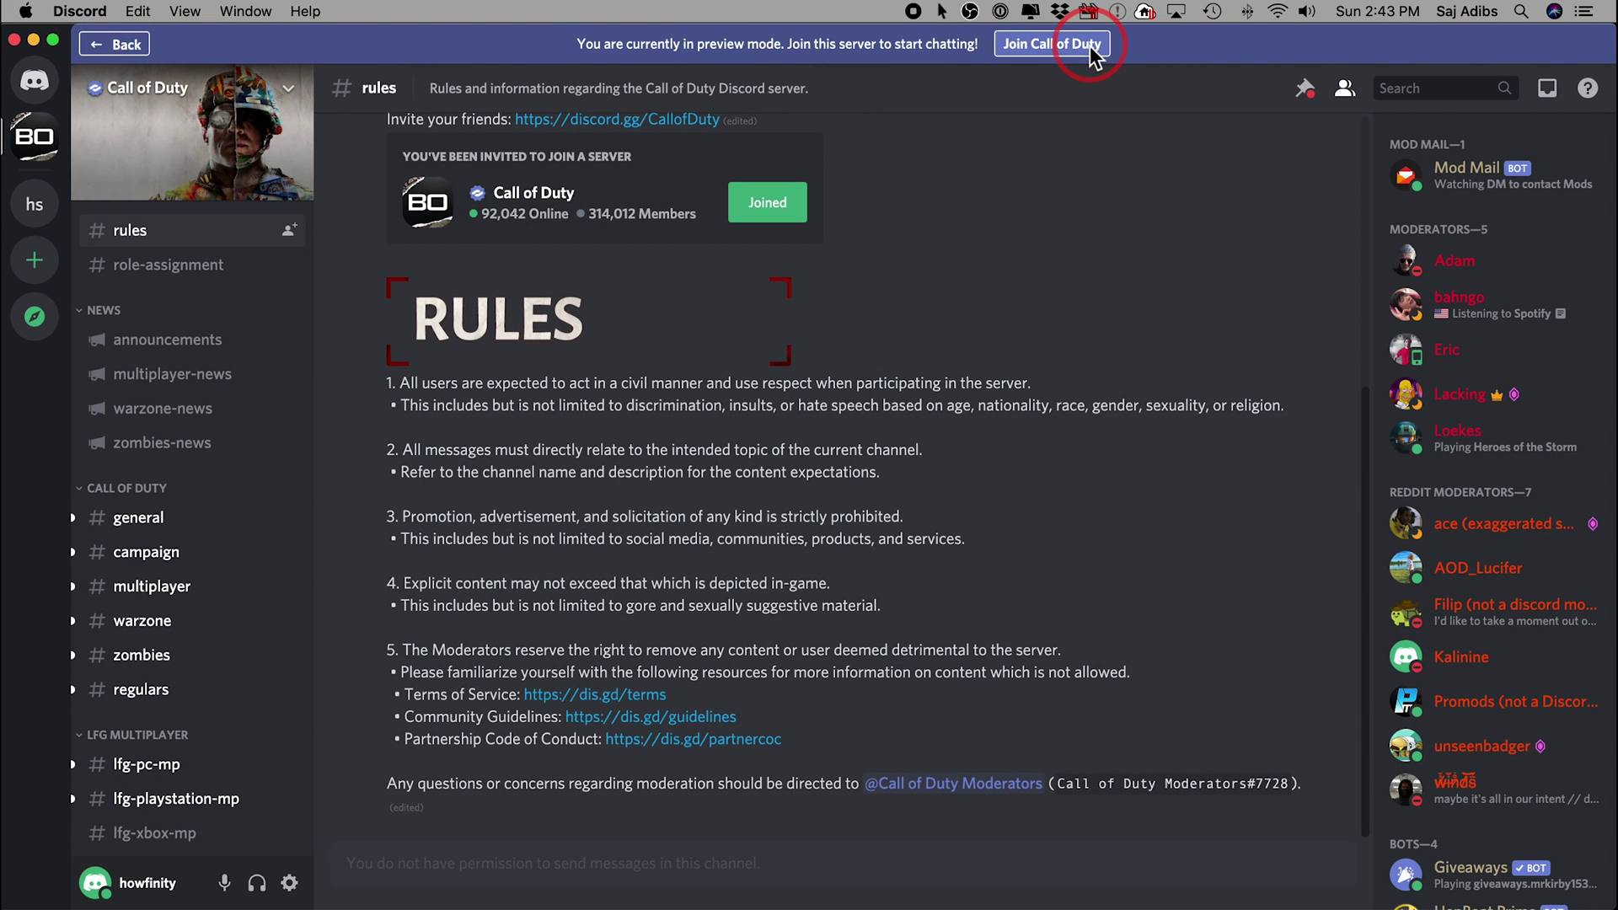
click(1063, 48)
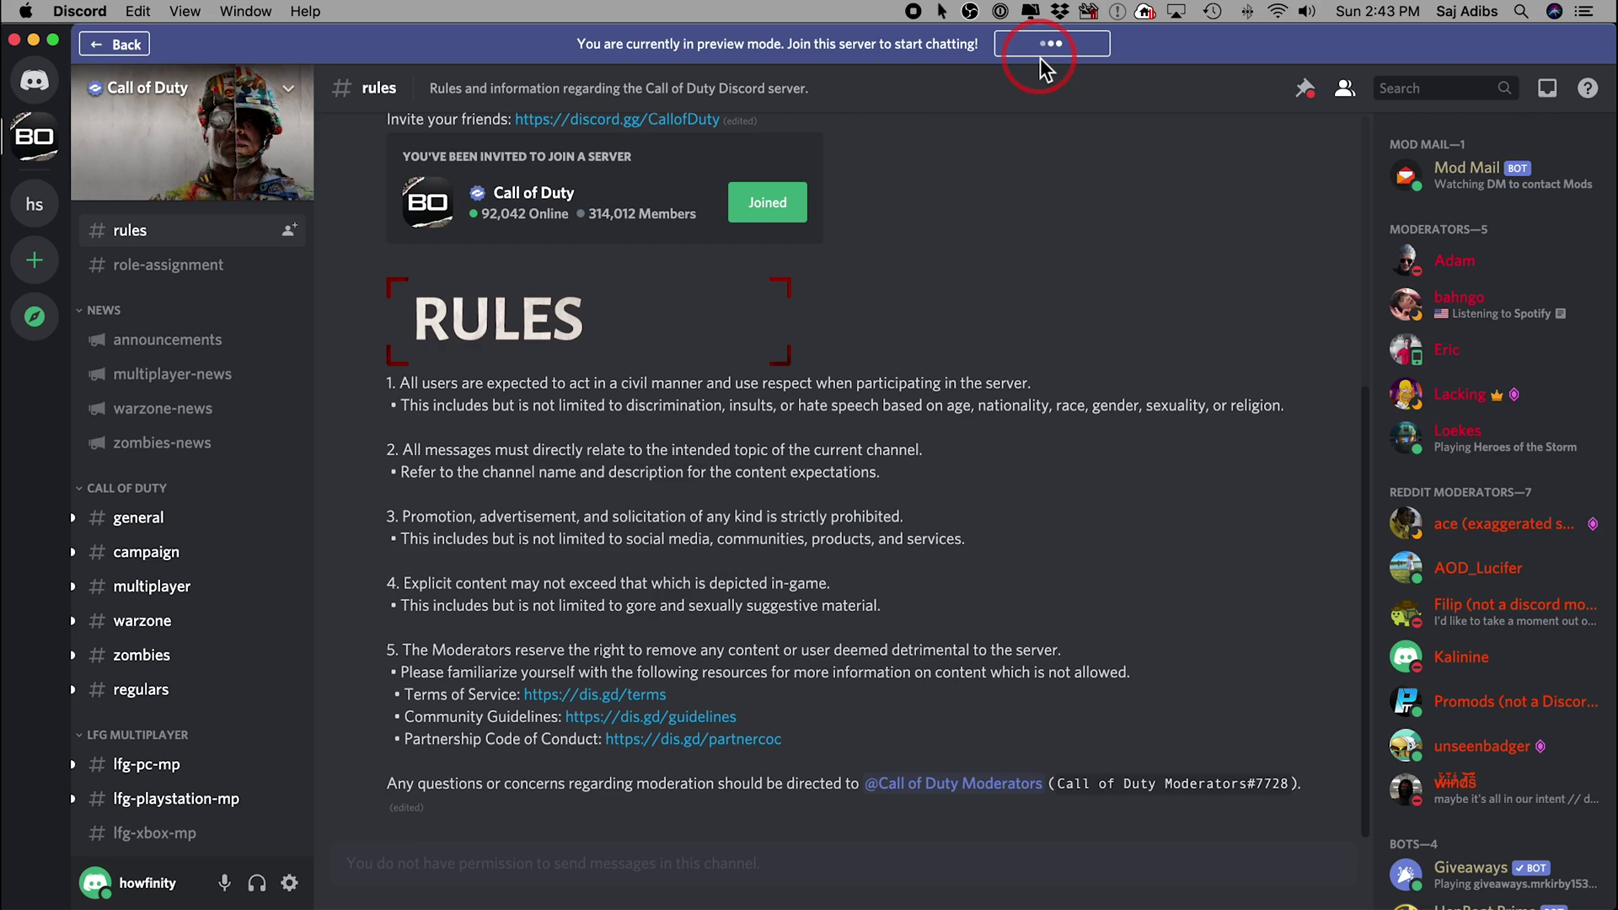
click(117, 45)
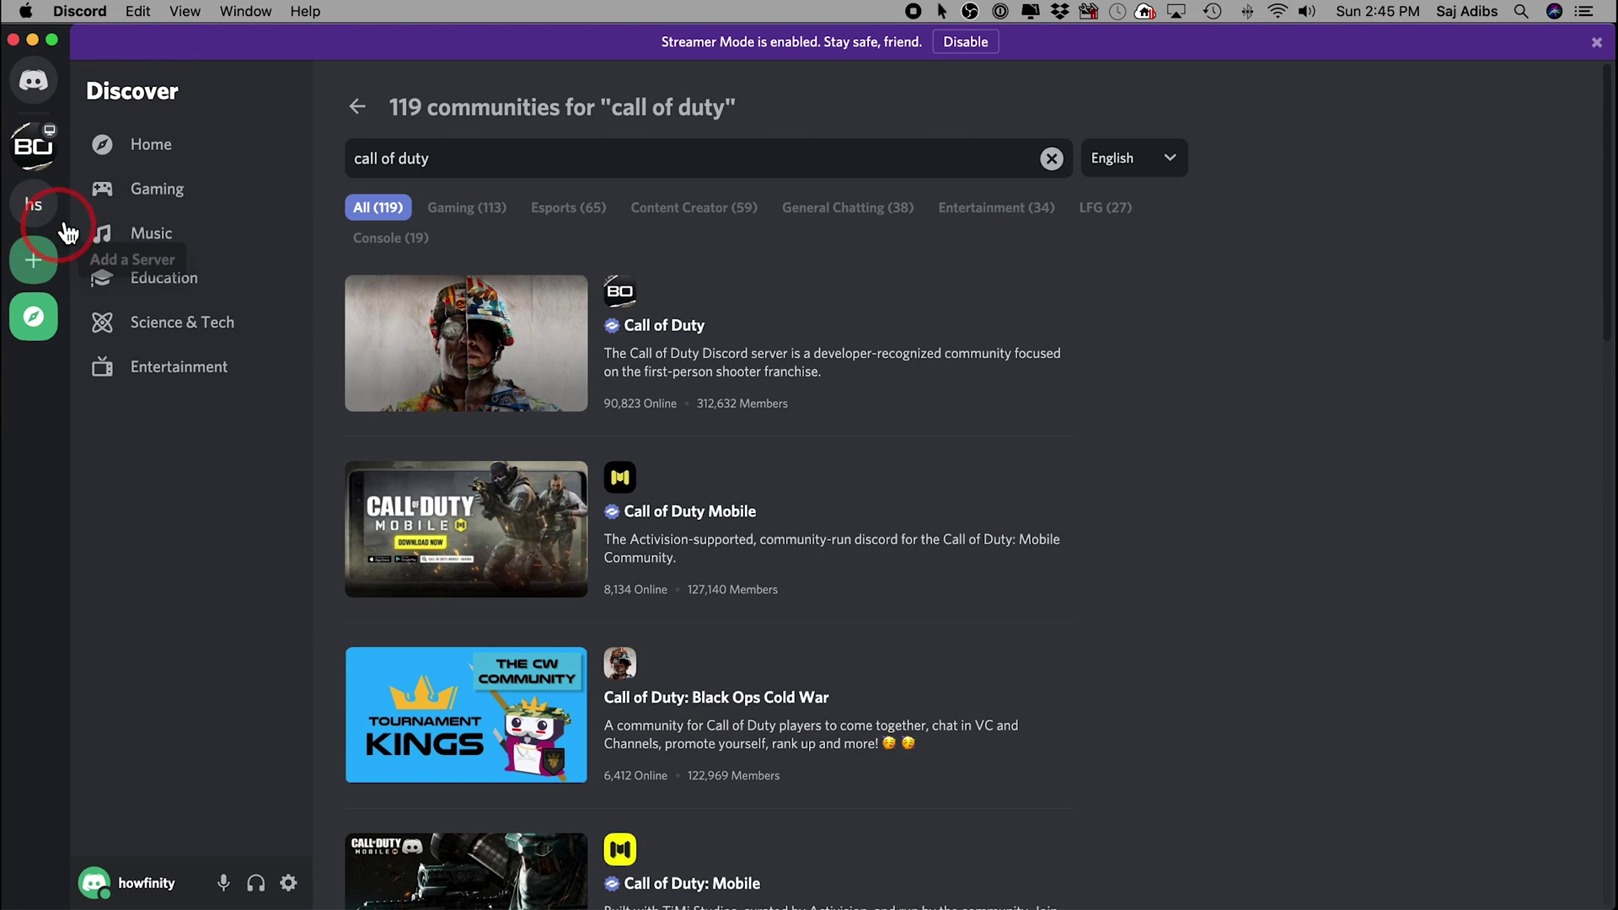
Step: Open the joined Call of Duty server from the server list
click(34, 148)
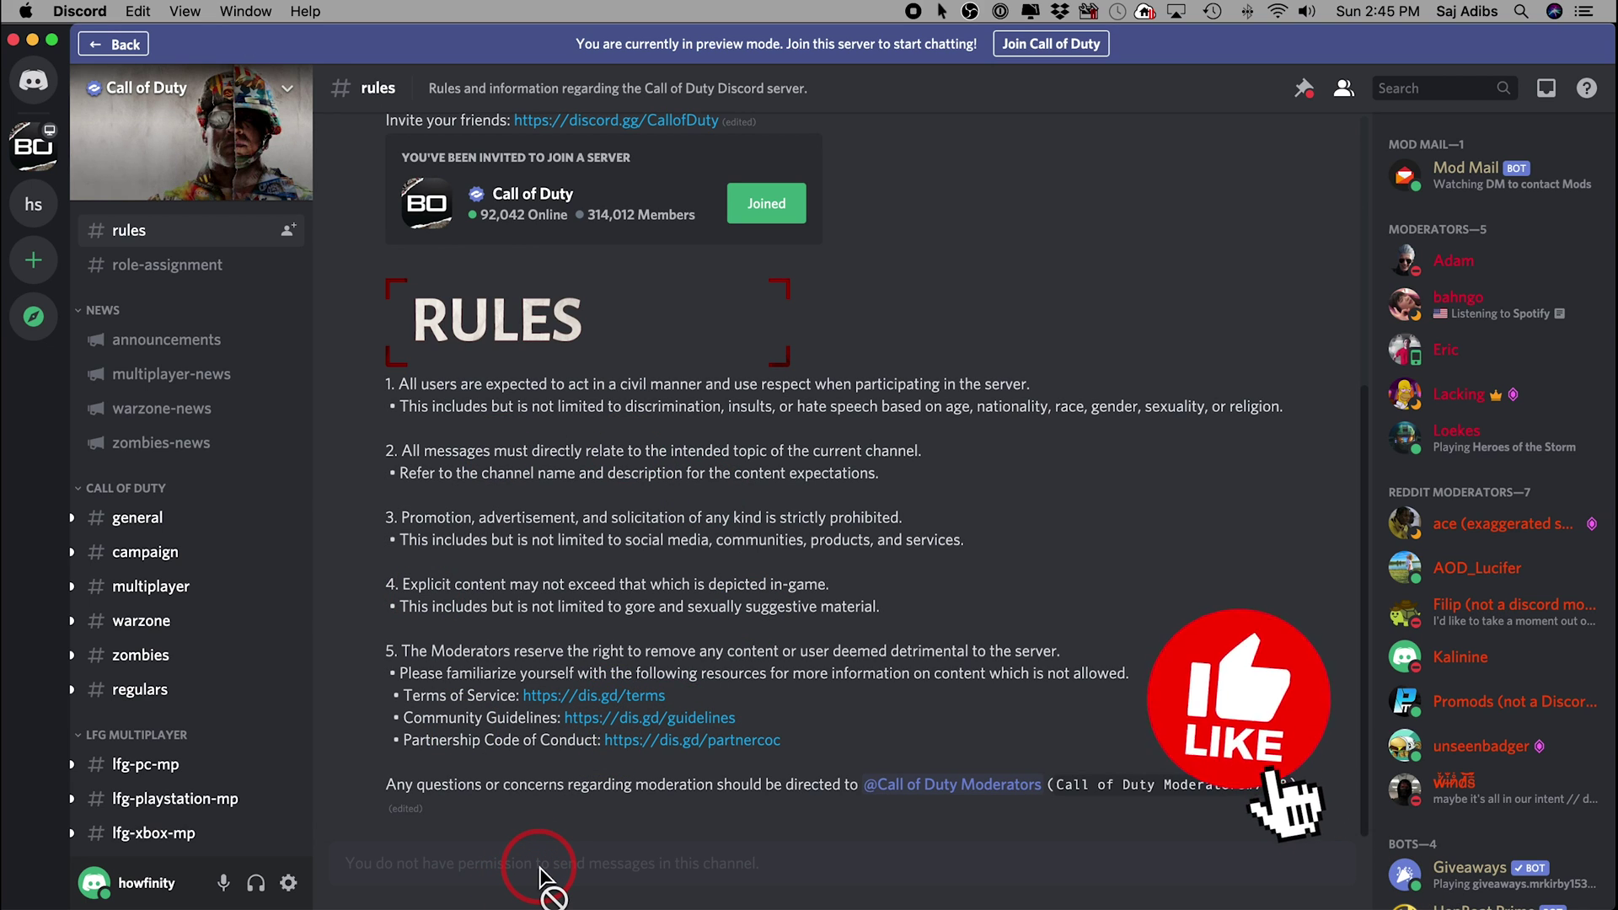
scroll(553, 211, up, 1)
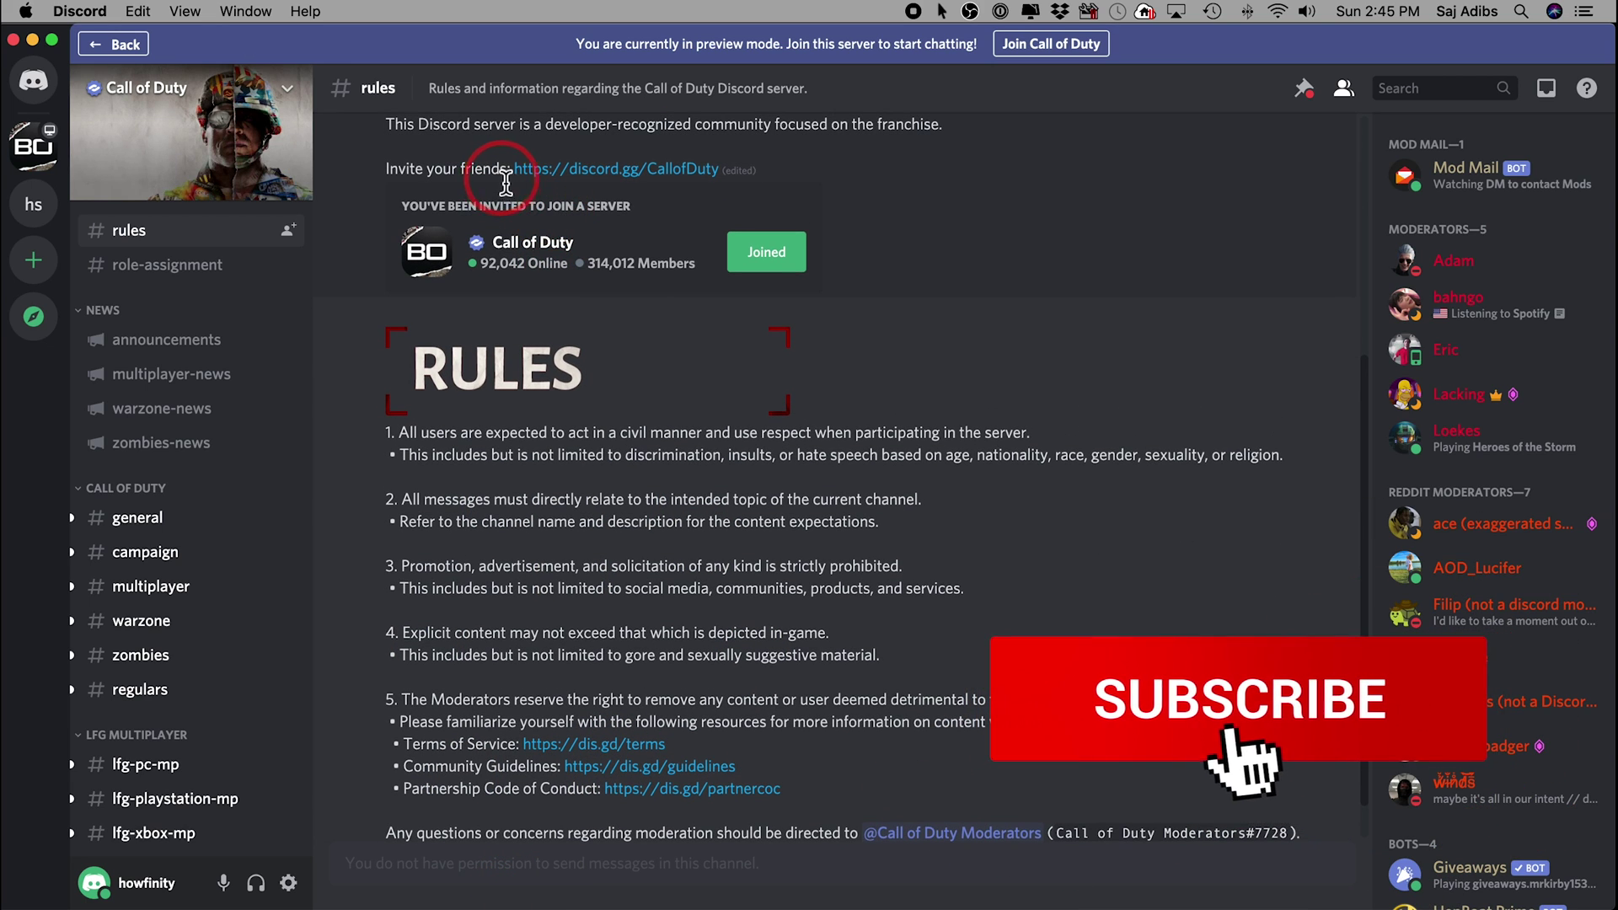